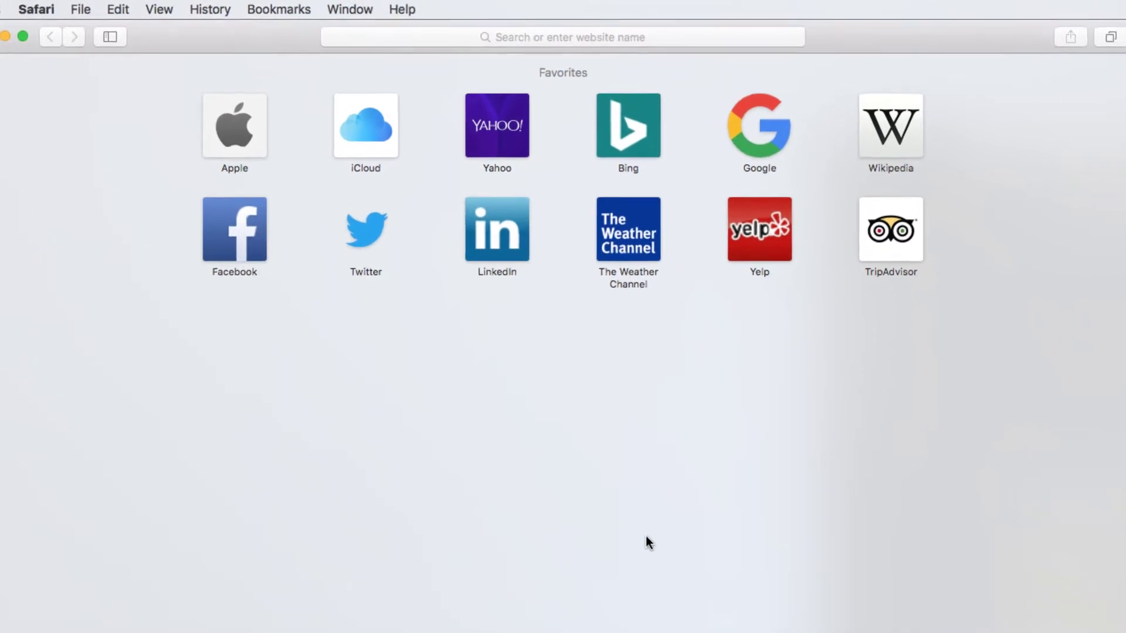
# Load martinguitar.com from the address bar to reach the Martin Guitar homepage
pyautogui.click(608, 37)
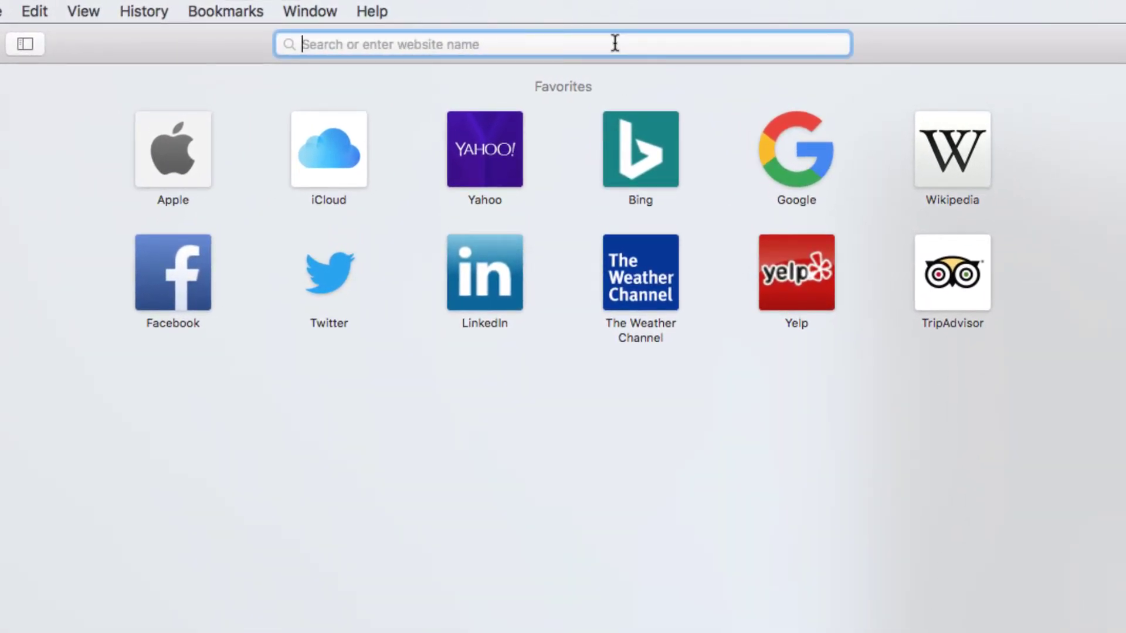
pyautogui.write('martinguitar')
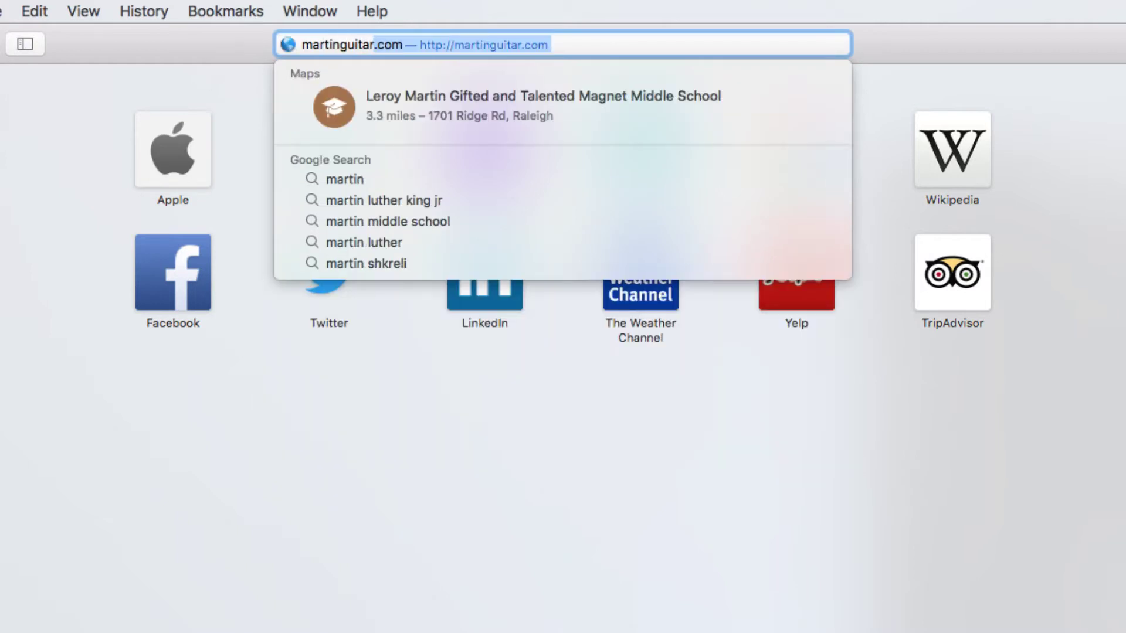
pyautogui.write('.com')
pyautogui.press('Return')
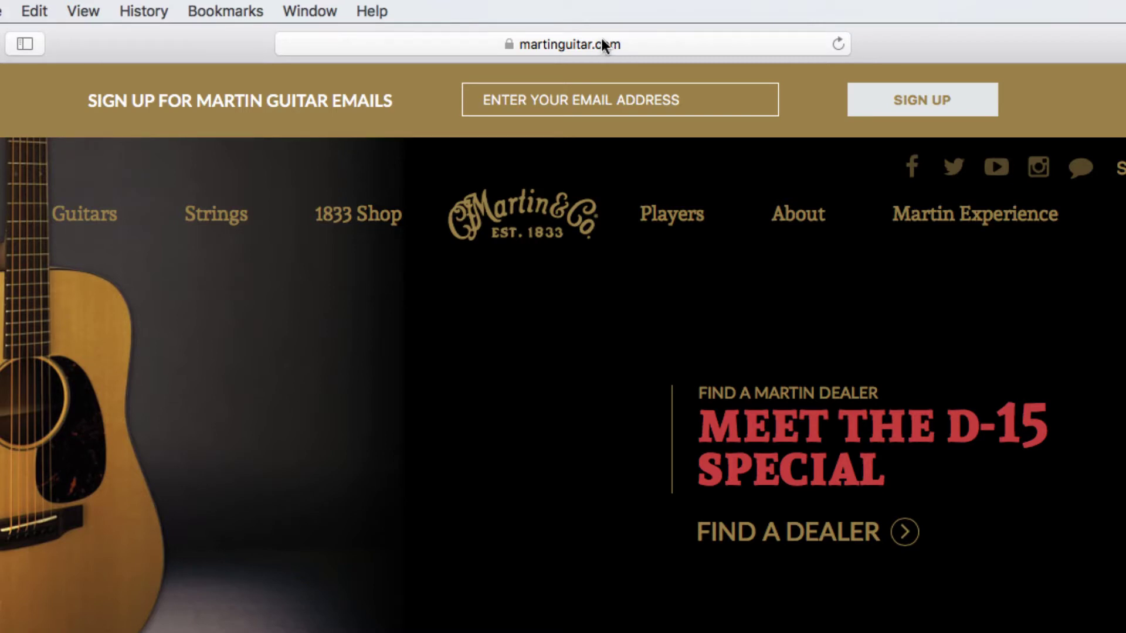
pyautogui.click(664, 44)
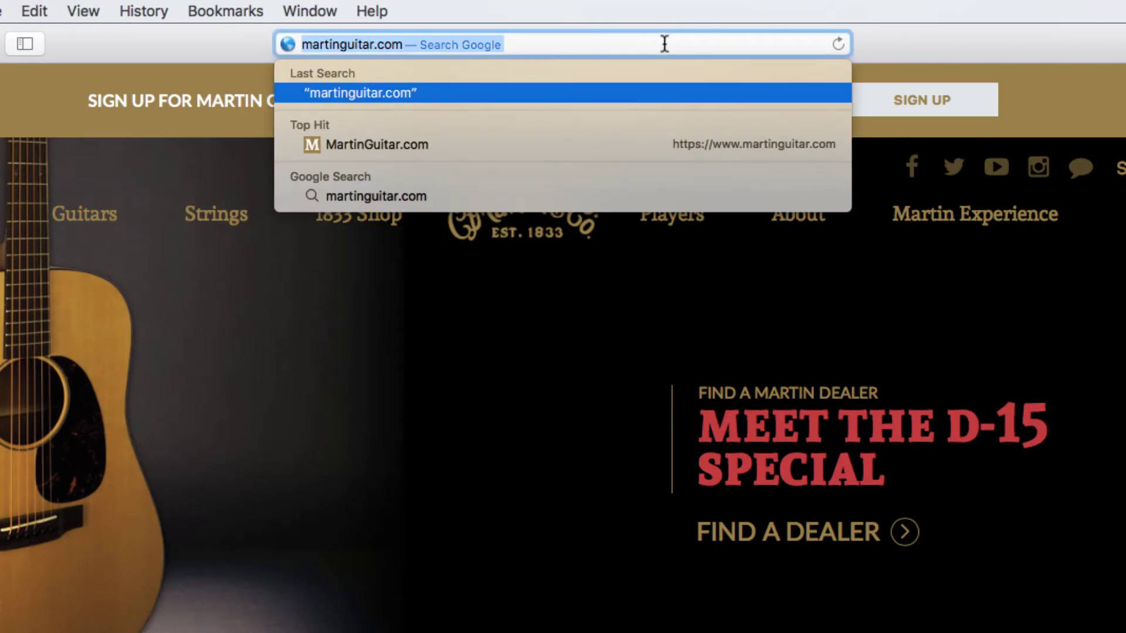
# Search Google for 'T-rex' and open the National Geographic Tyrannosaurus Rex result
pyautogui.write('T-re')
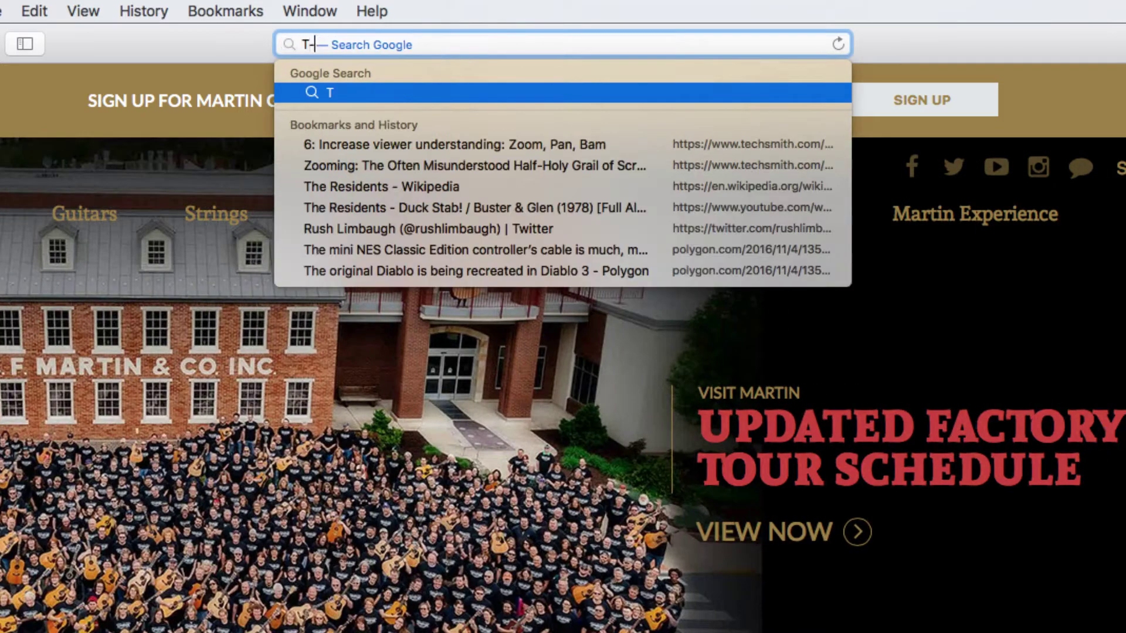
pyautogui.write('x')
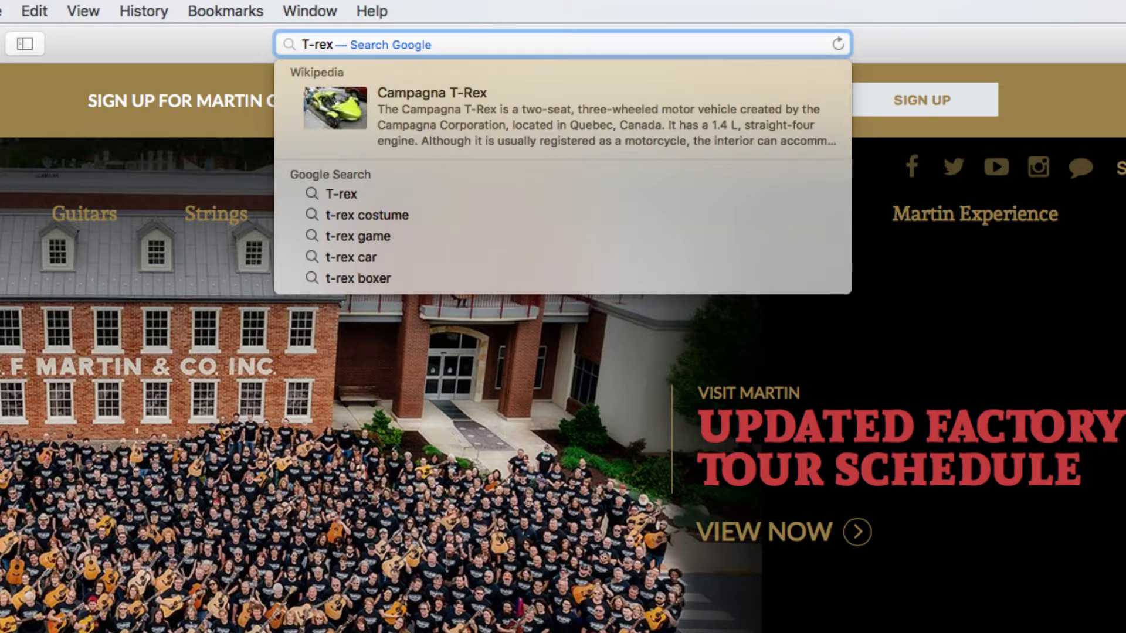
pyautogui.press('Return')
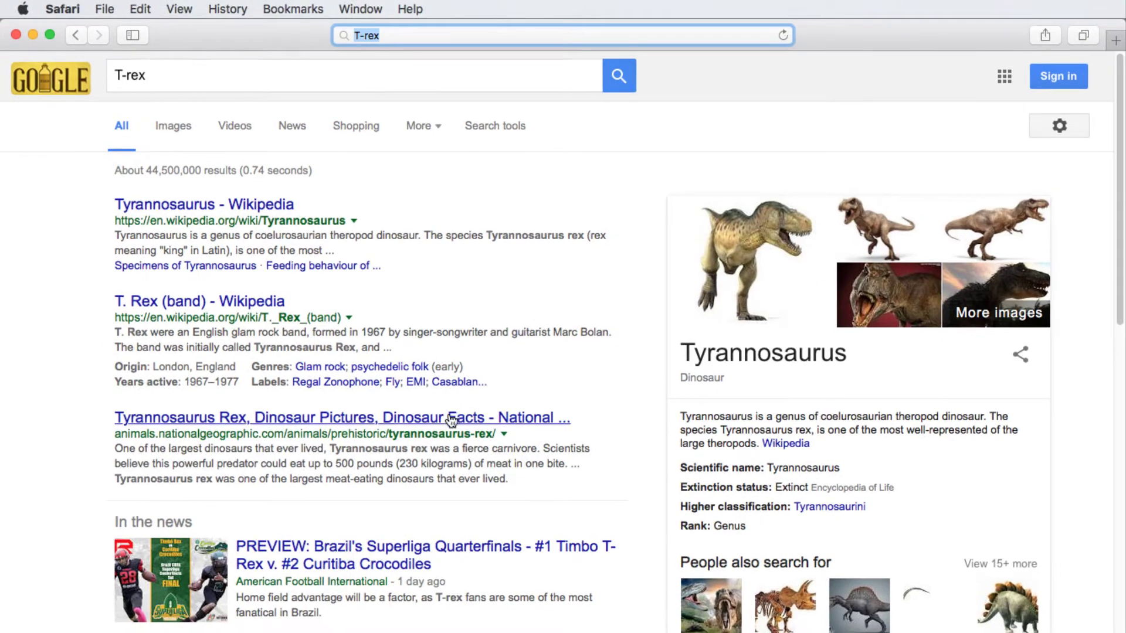
pyautogui.click(442, 425)
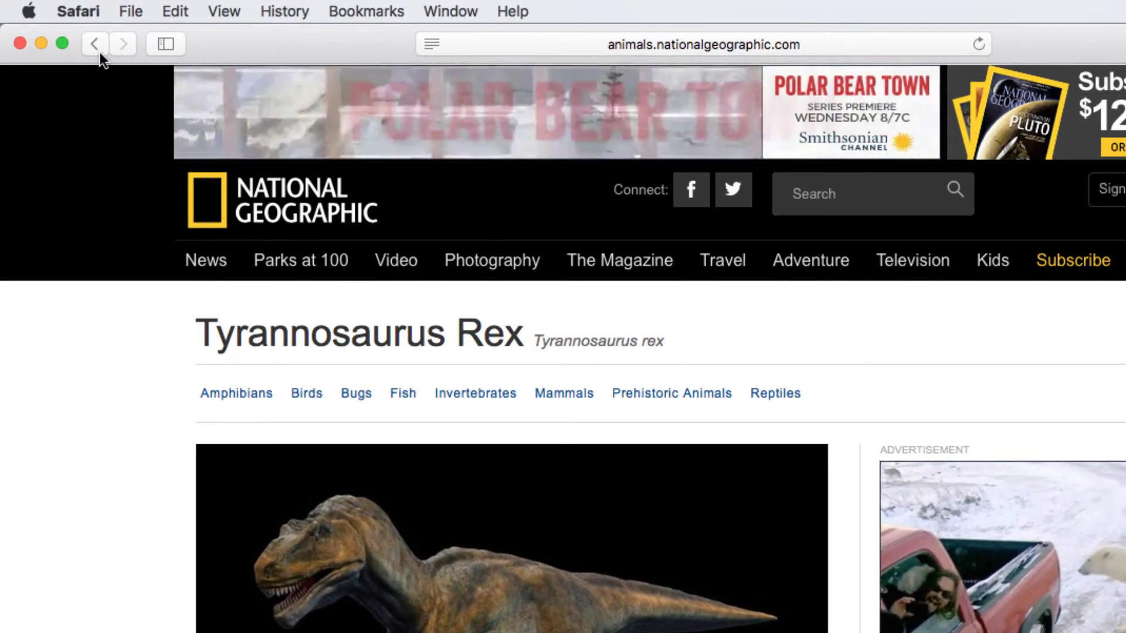
pyautogui.click(100, 51)
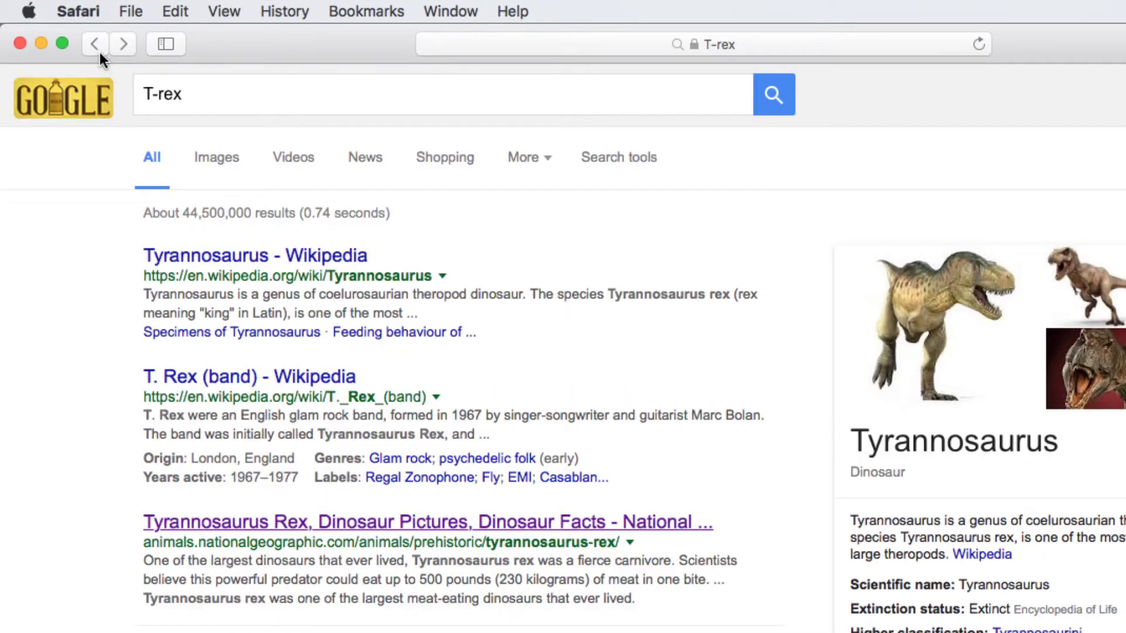
pyautogui.click(129, 50)
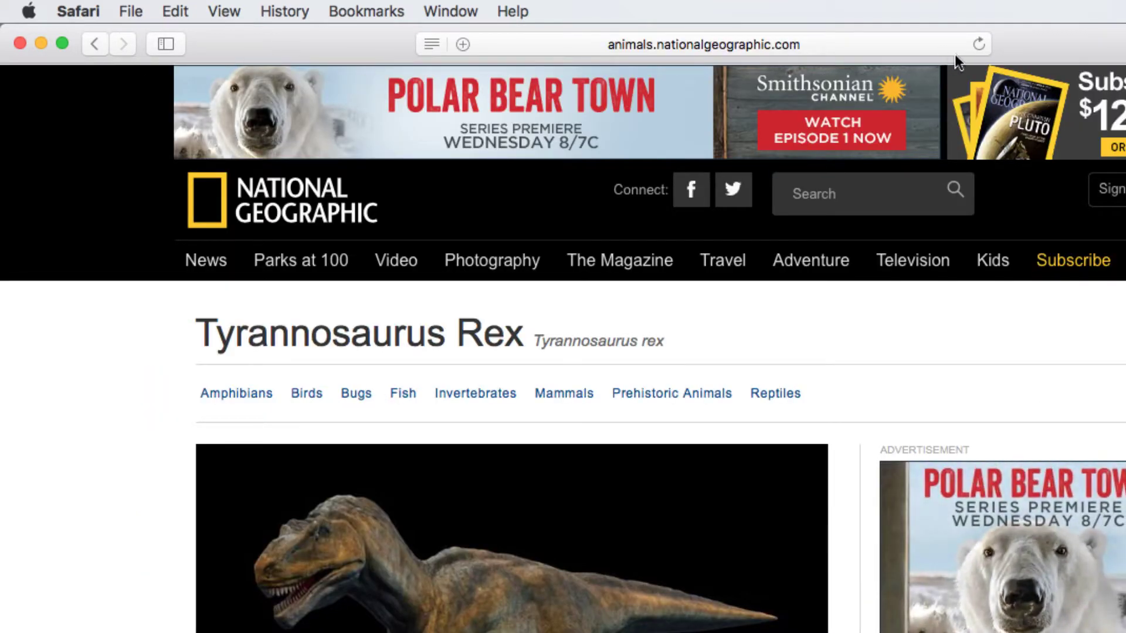
pyautogui.click(983, 45)
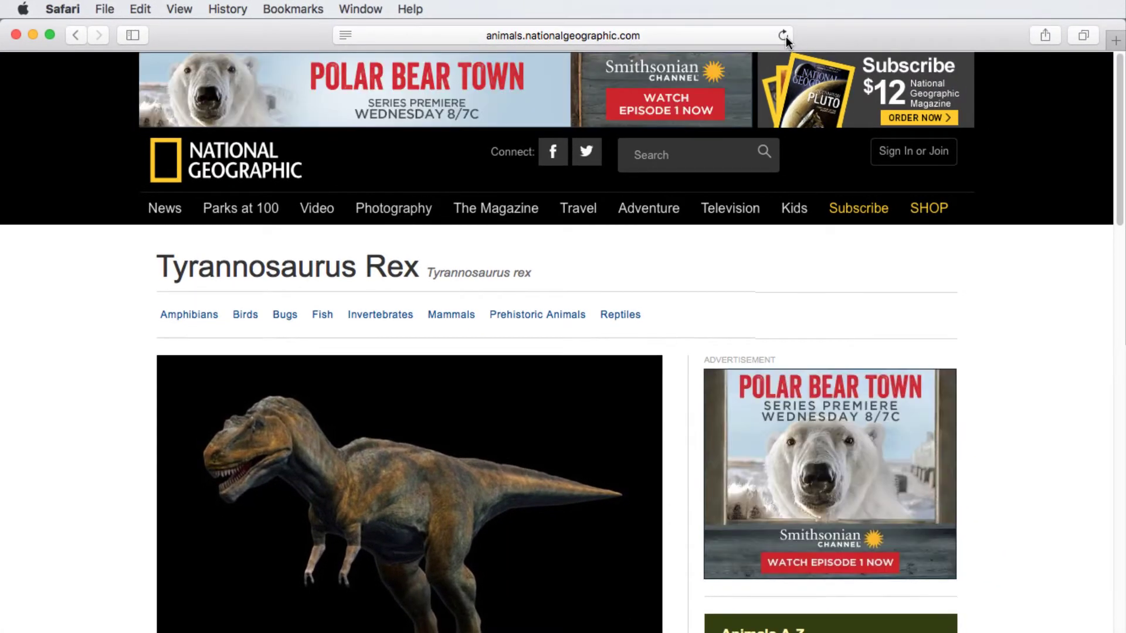
# Load rei.com in a new tab, then close the National Geographic tab
pyautogui.click(1113, 41)
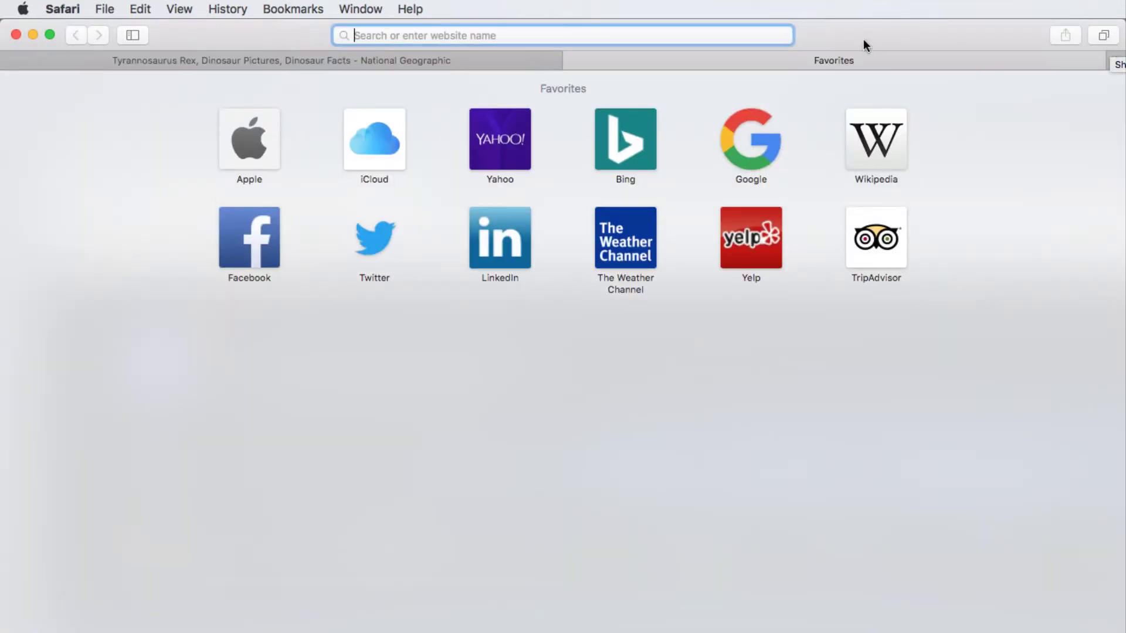
pyautogui.write('rei.com')
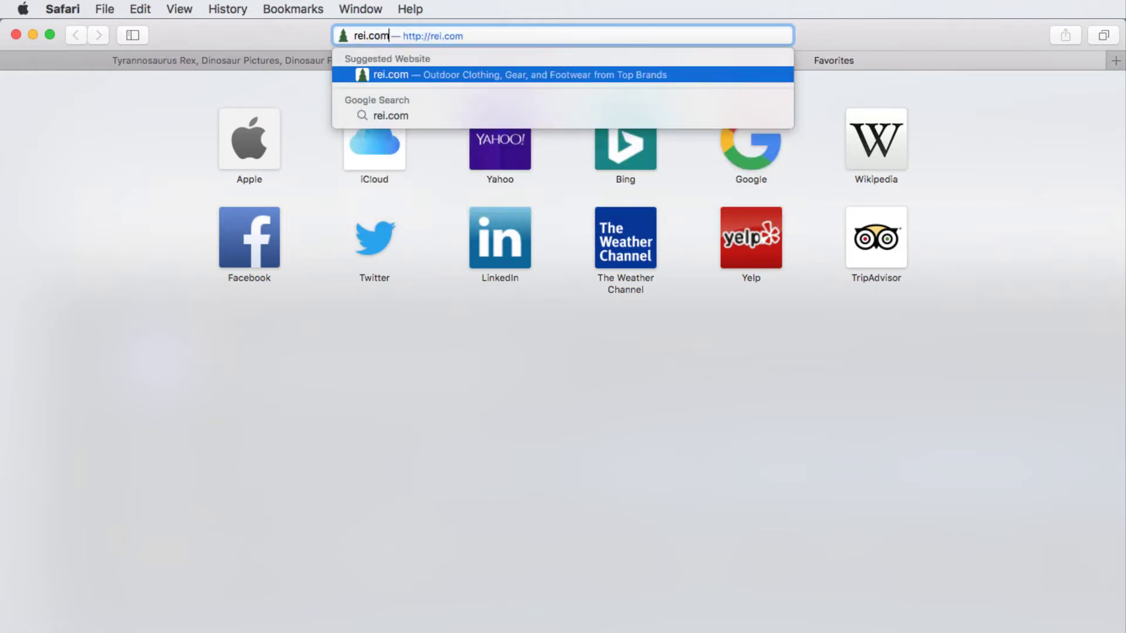
pyautogui.press('Return')
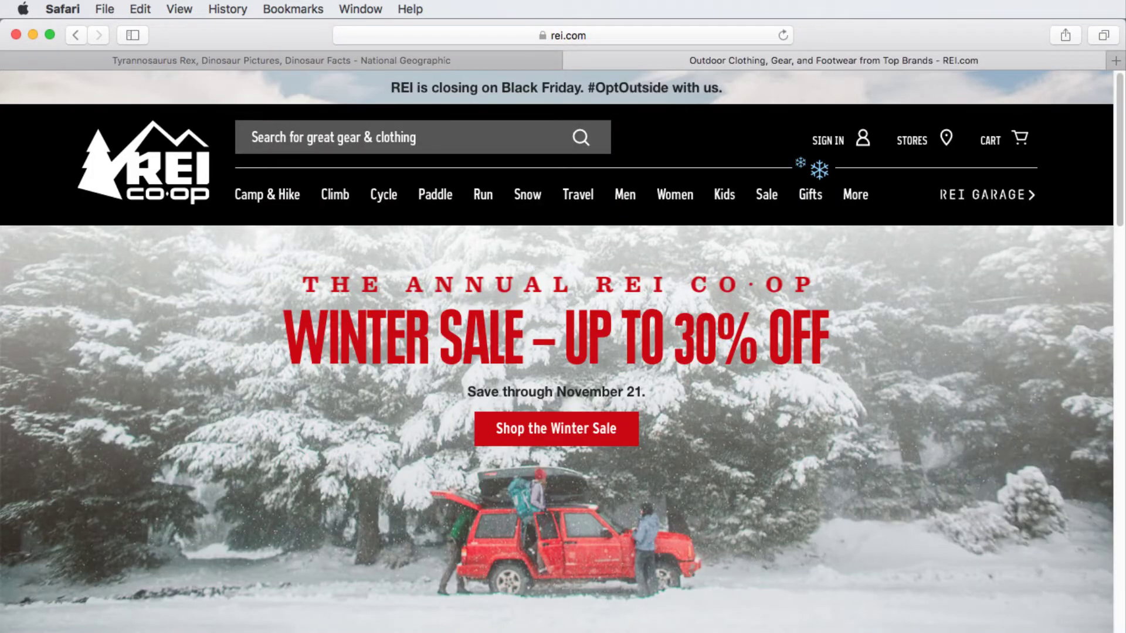
pyautogui.click(386, 61)
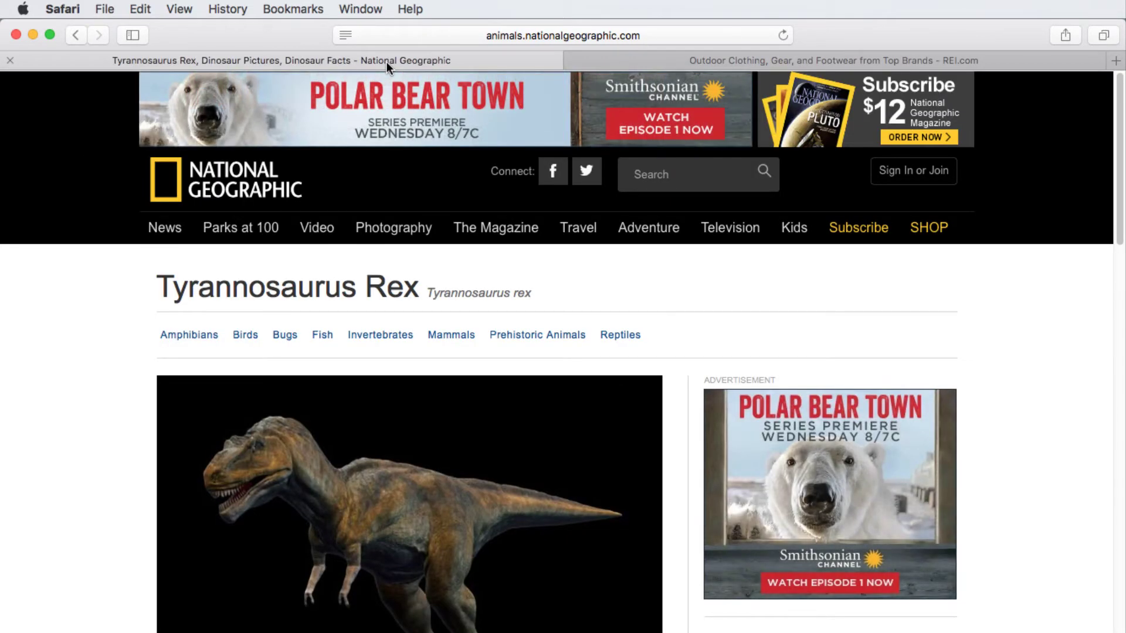
pyautogui.click(10, 61)
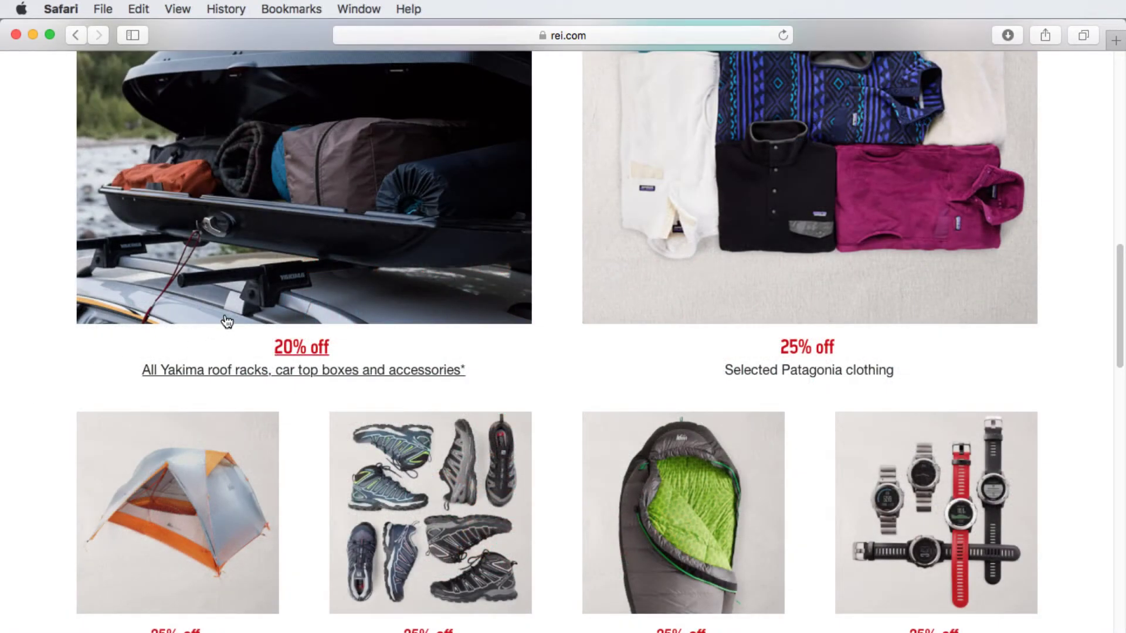
# Open REI's Yakima, Patagonia clothing and sleeping-bag deals in new tabs, then pick Patagonia from the tab overview
pyautogui.rightClick(288, 292)
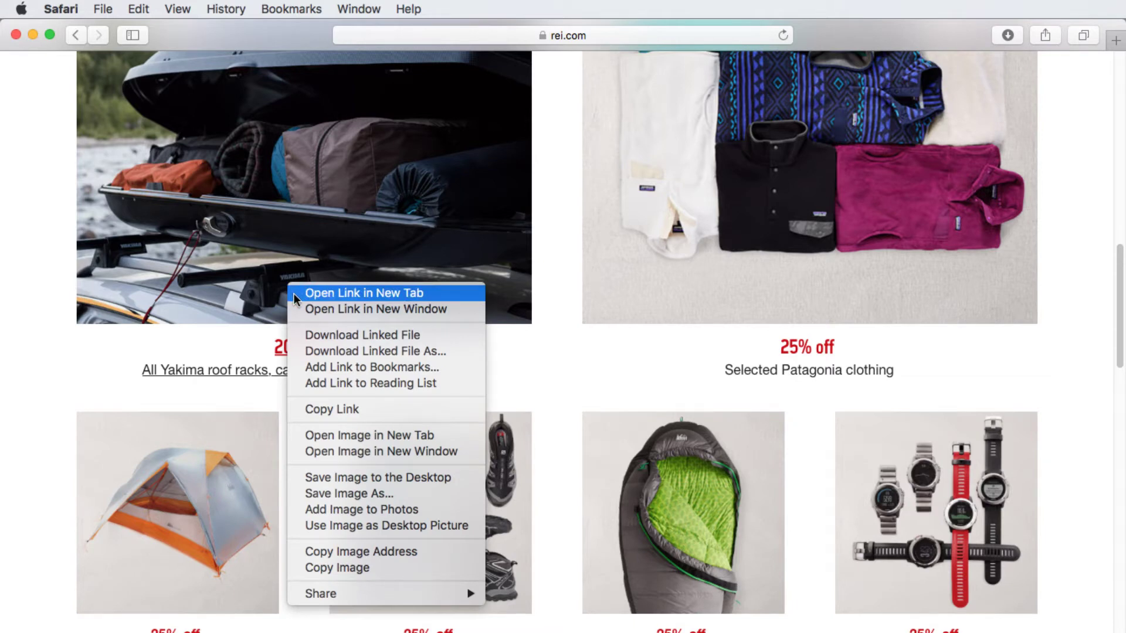
pyautogui.click(296, 293)
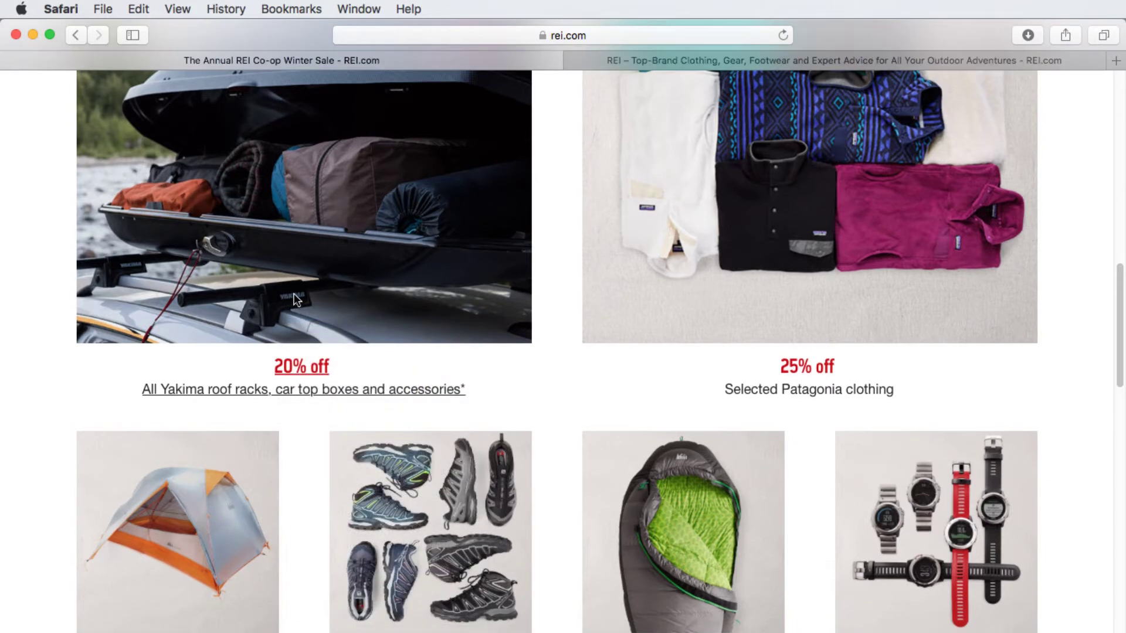
pyautogui.rightClick(767, 296)
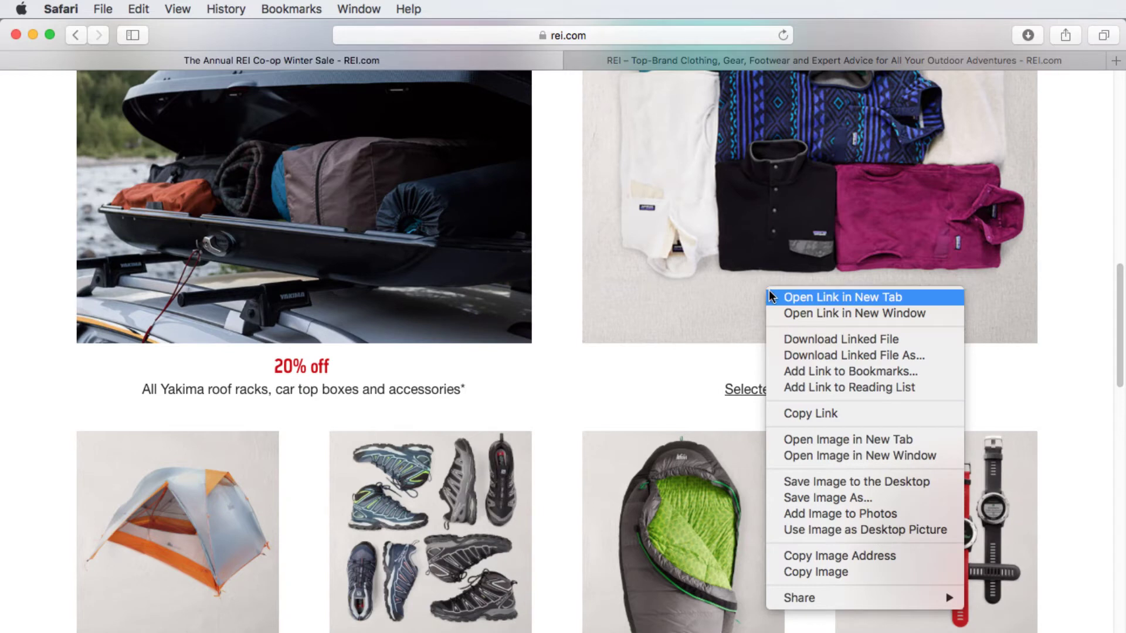
pyautogui.click(770, 296)
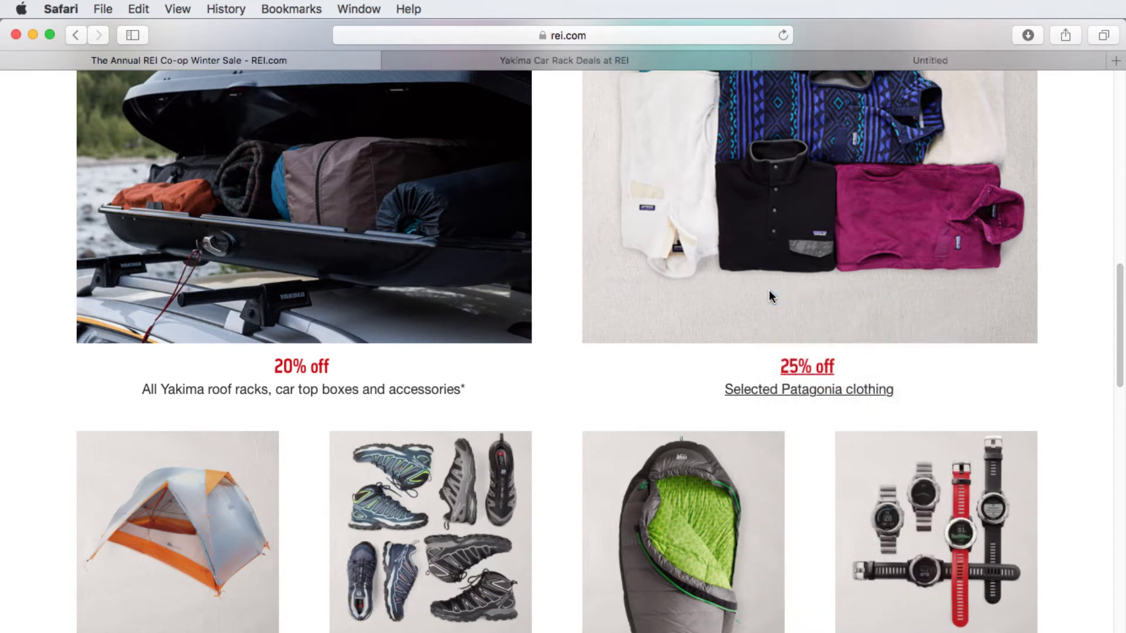
pyautogui.rightClick(615, 503)
pyautogui.click(618, 506)
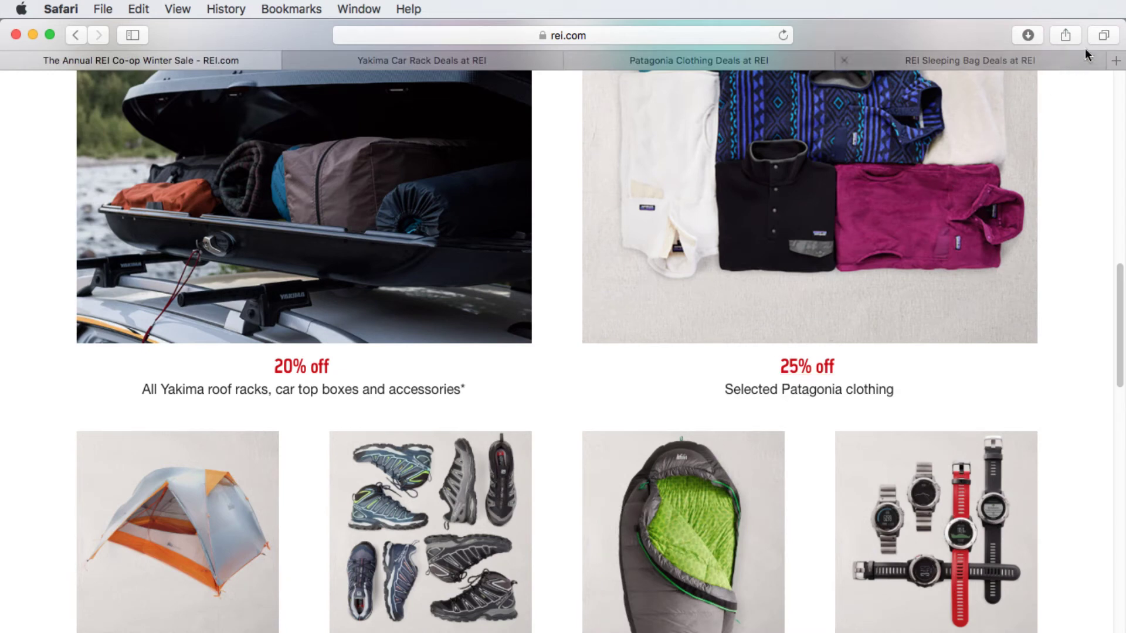
pyautogui.click(1104, 37)
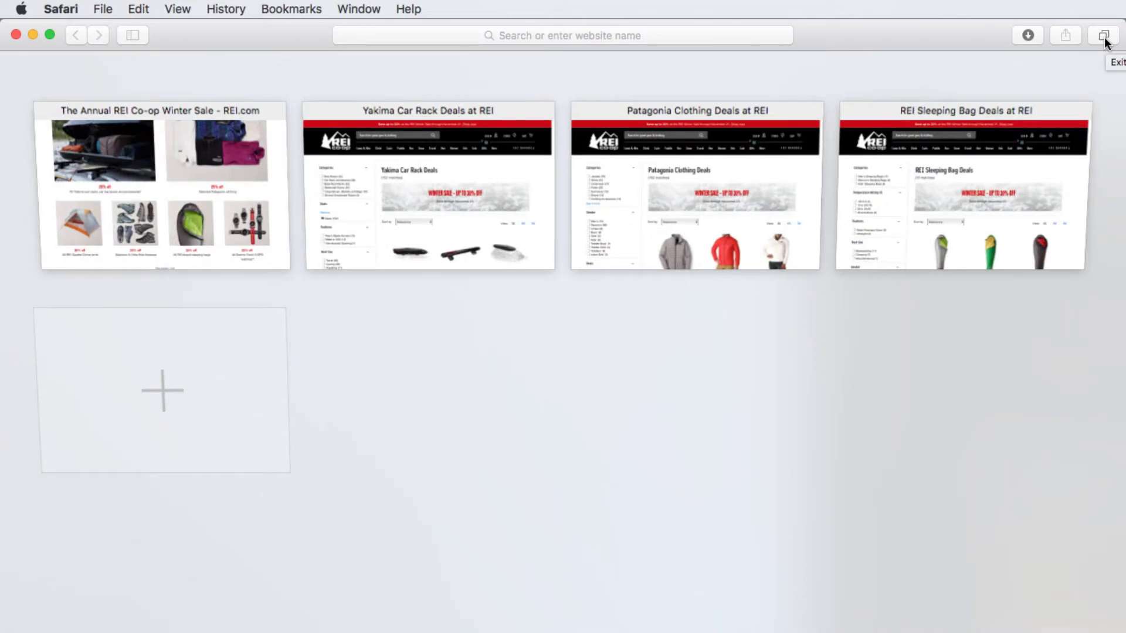
pyautogui.click(643, 241)
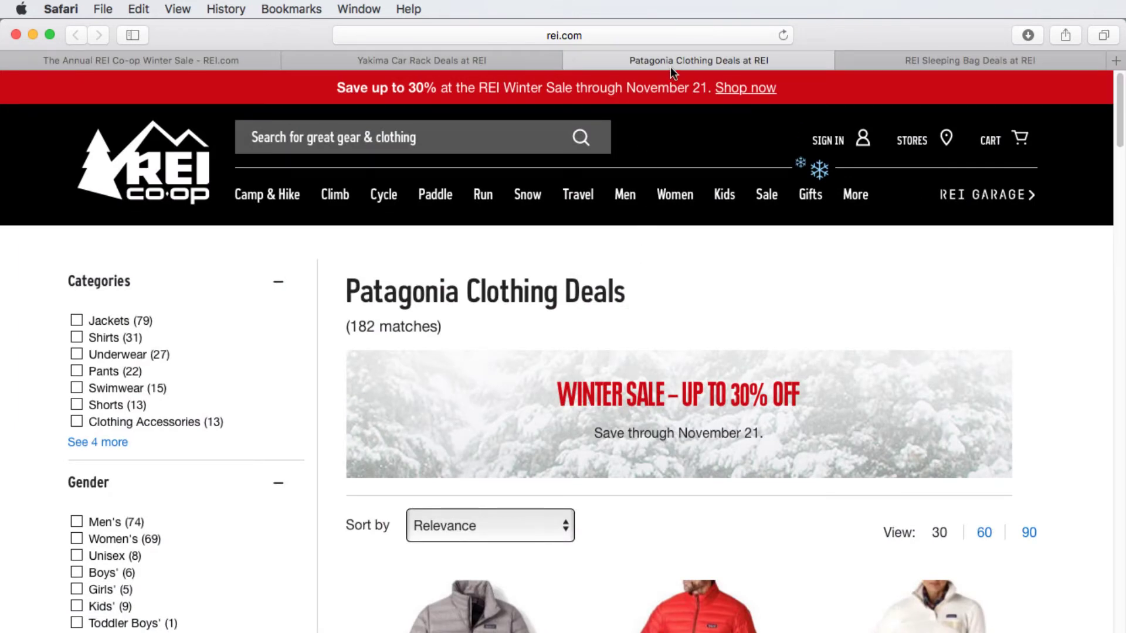
# Move the Patagonia tab to the front of the tab bar, then drag it into its own window
pyautogui.moveTo(671, 61); pyautogui.dragTo(138, 61)
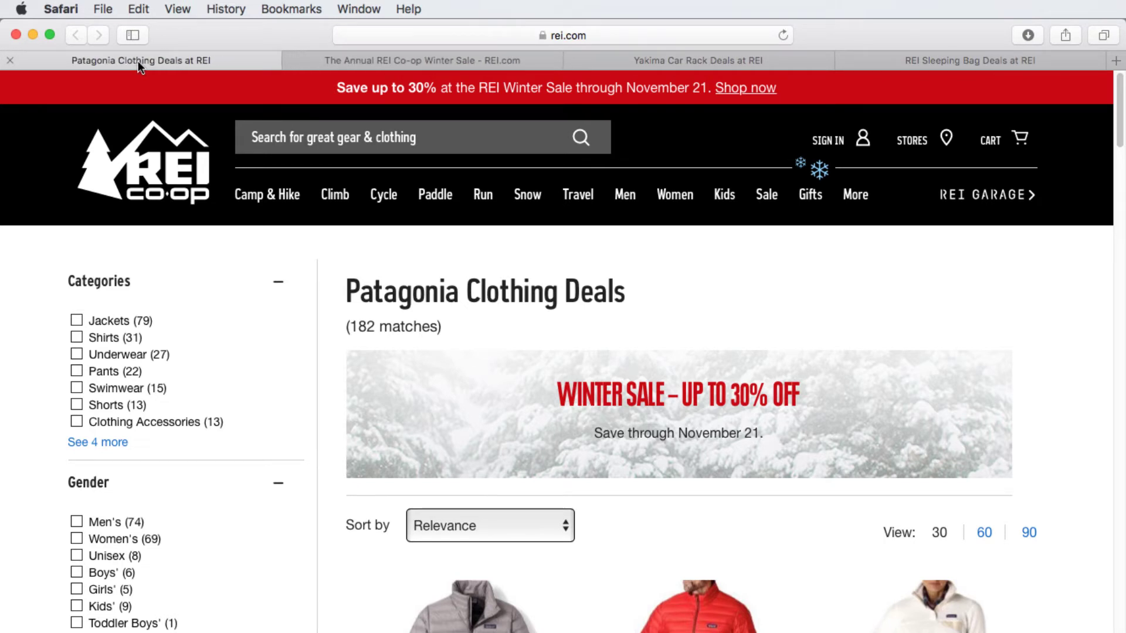
pyautogui.moveTo(139, 65); pyautogui.dragTo(304, 261)
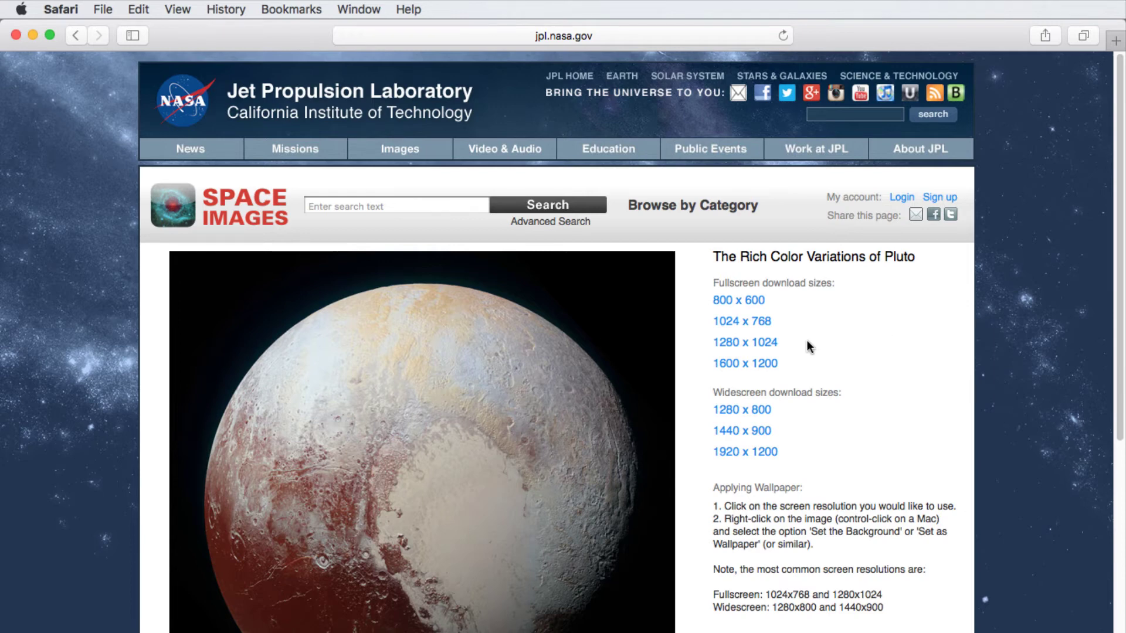
# Download the 1280 x 1024 Pluto image to Downloads as 'Pluto', then check the downloads list
pyautogui.rightClick(760, 347)
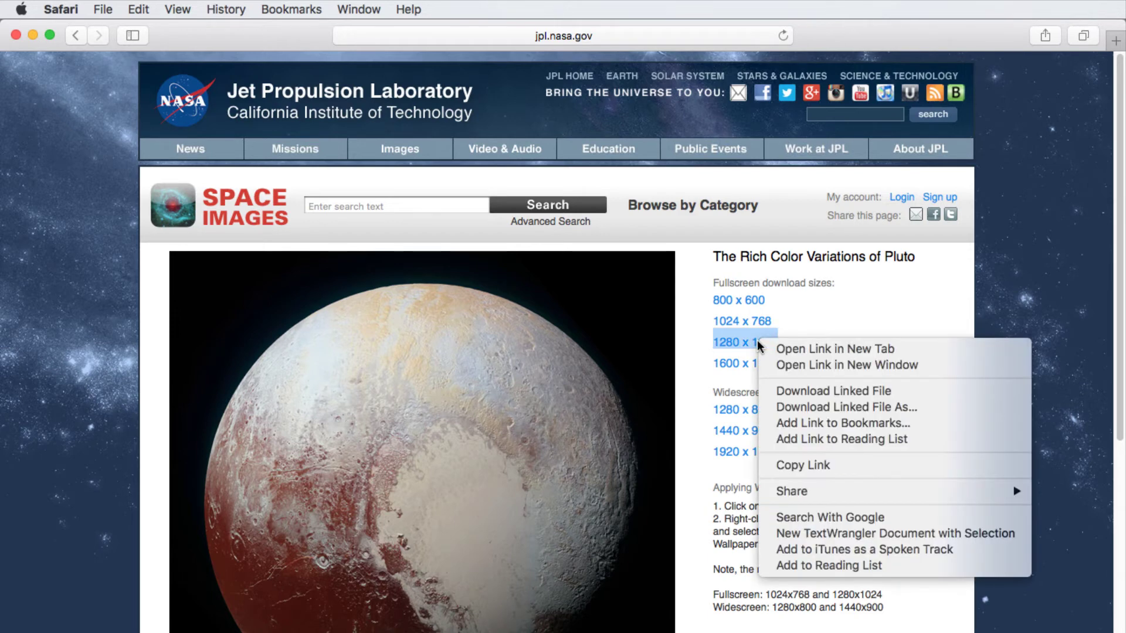
pyautogui.click(941, 406)
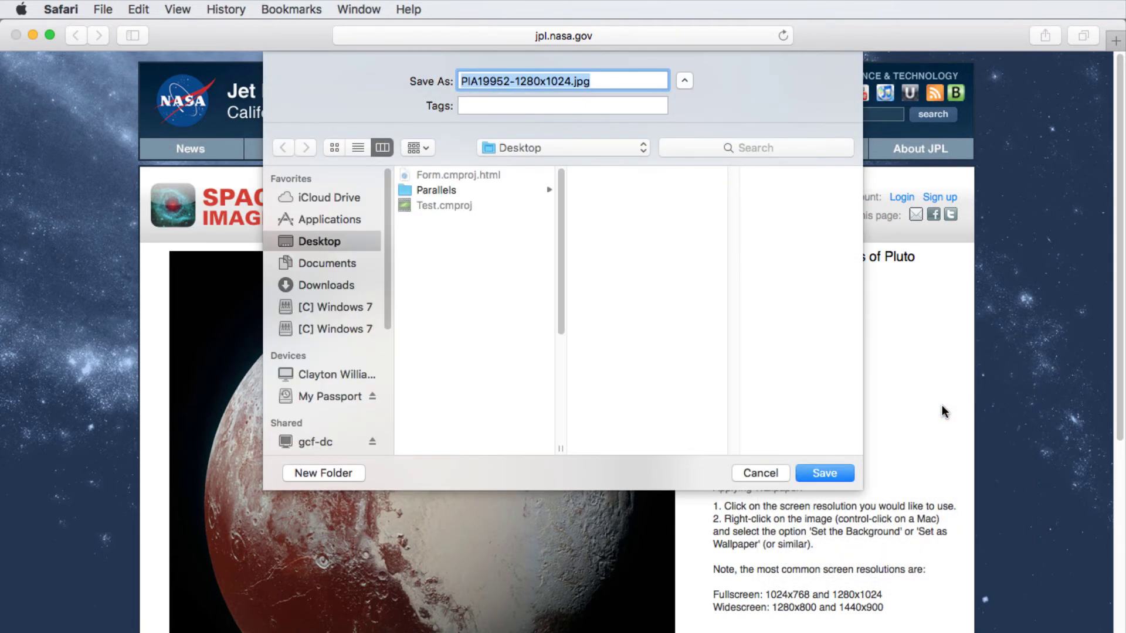
pyautogui.write('Pluto')
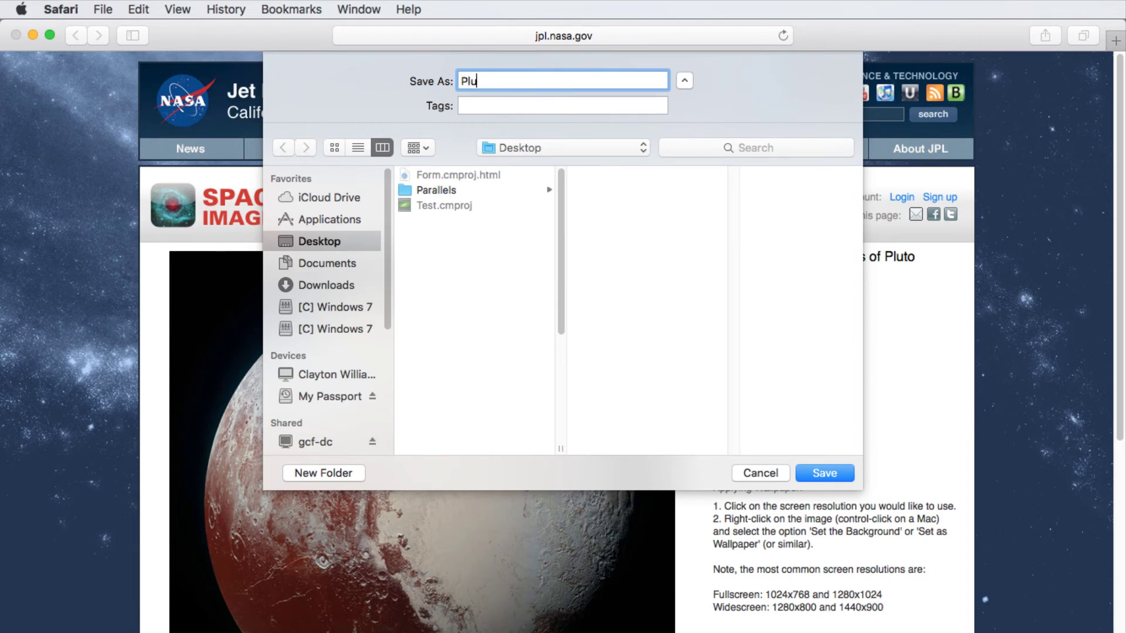
pyautogui.click(342, 287)
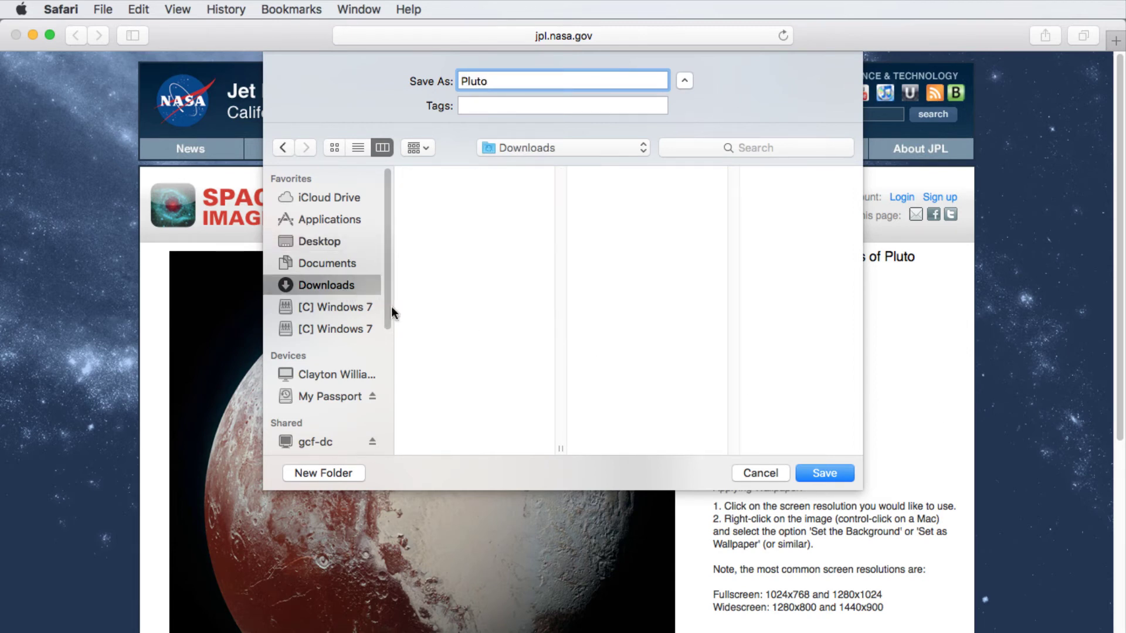
pyautogui.click(844, 477)
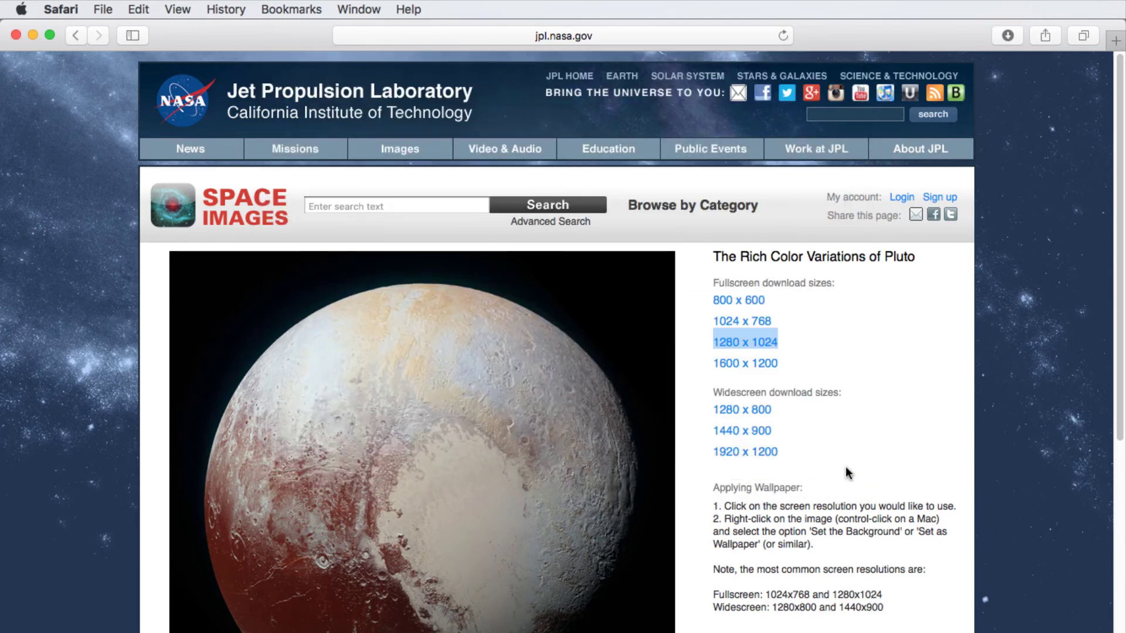
pyautogui.click(1008, 36)
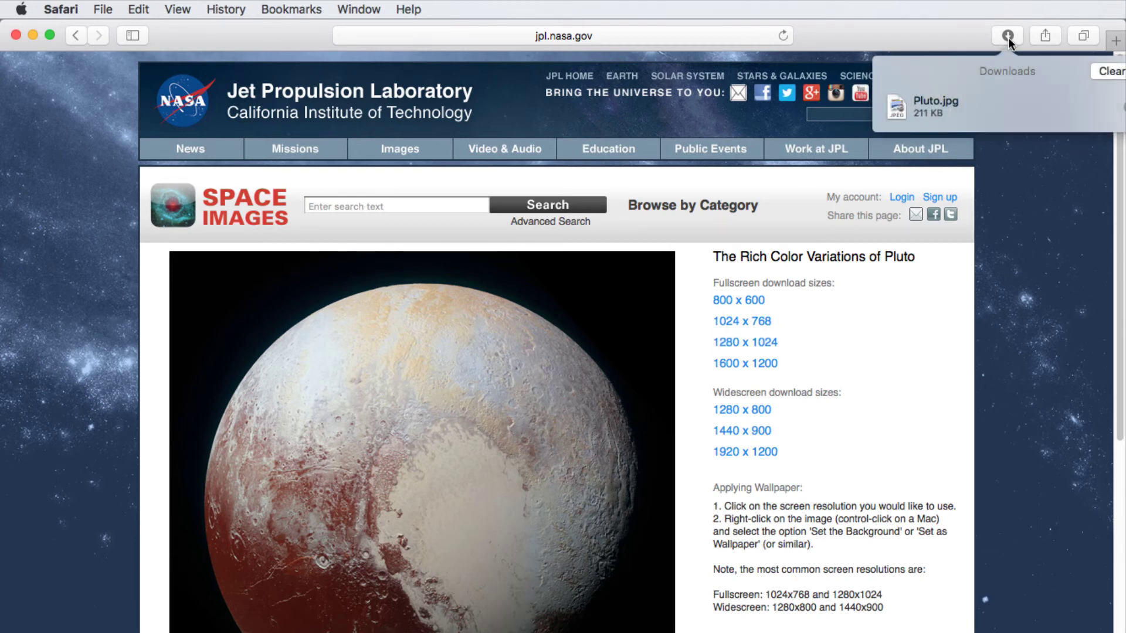
pyautogui.click(1008, 37)
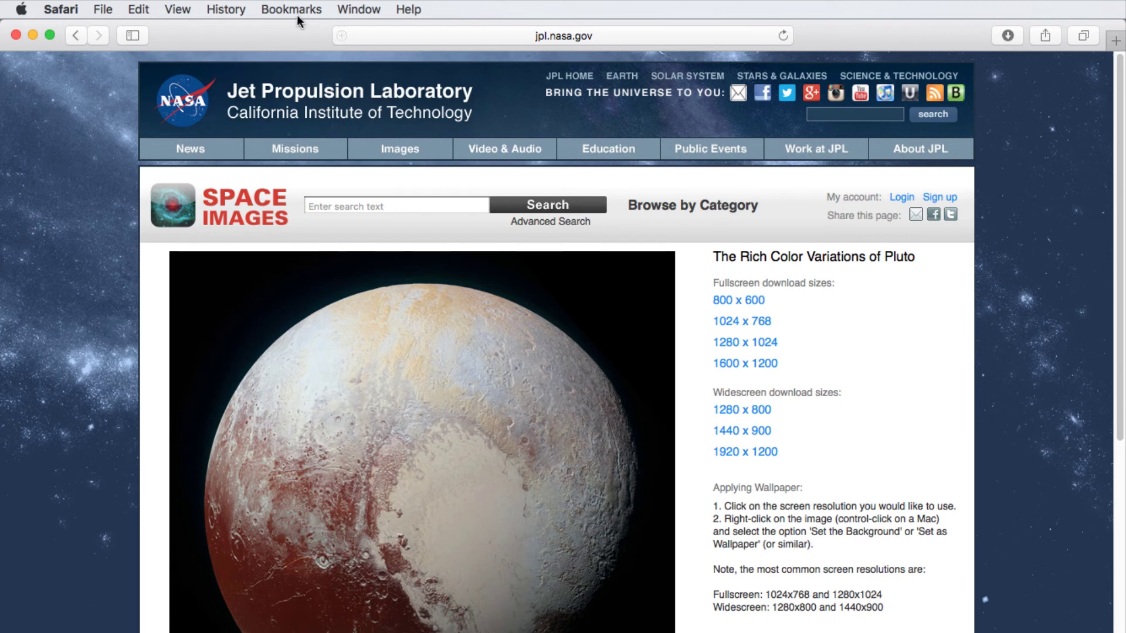
# Show all history, toggle the Today and November 9, 2016 groups, and reopen MartinGuitar.com
pyautogui.click(227, 10)
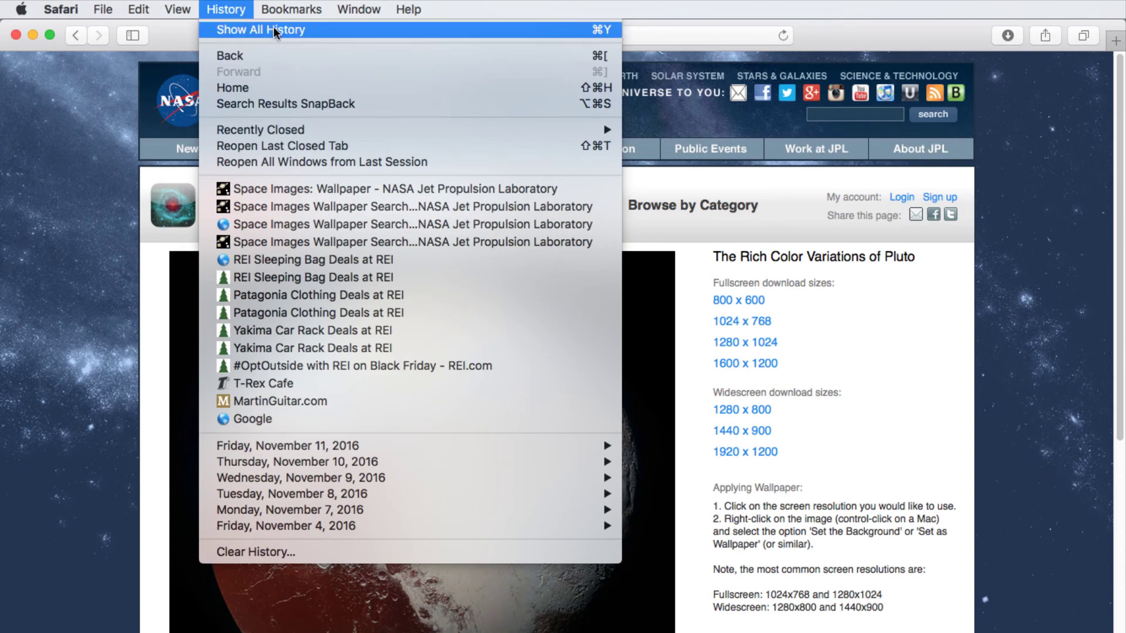
pyautogui.click(325, 30)
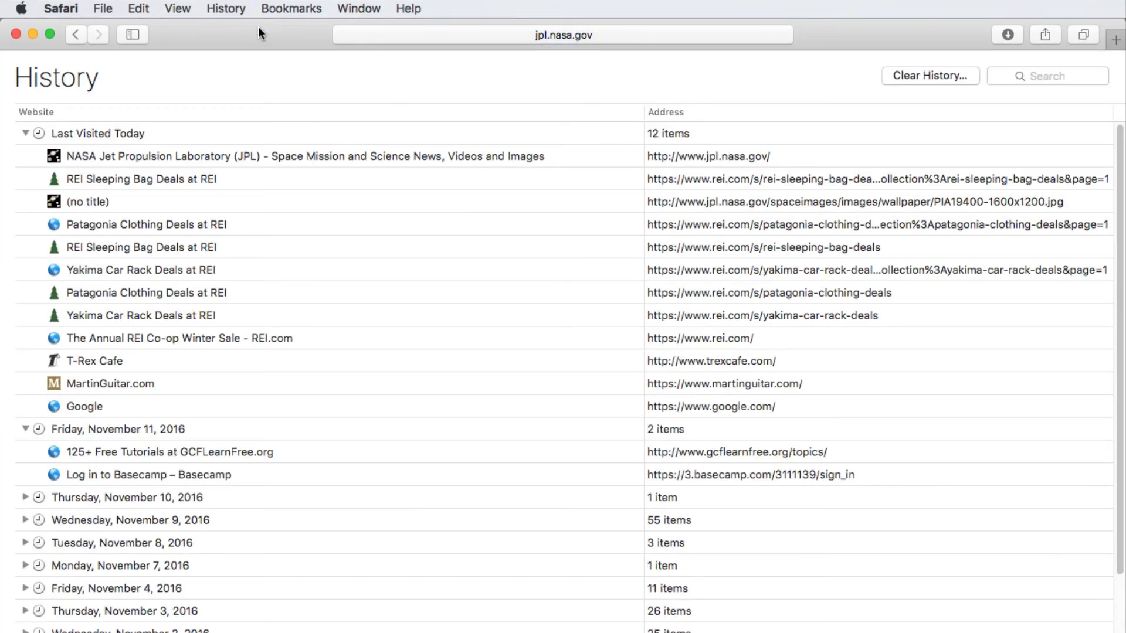
pyautogui.click(26, 132)
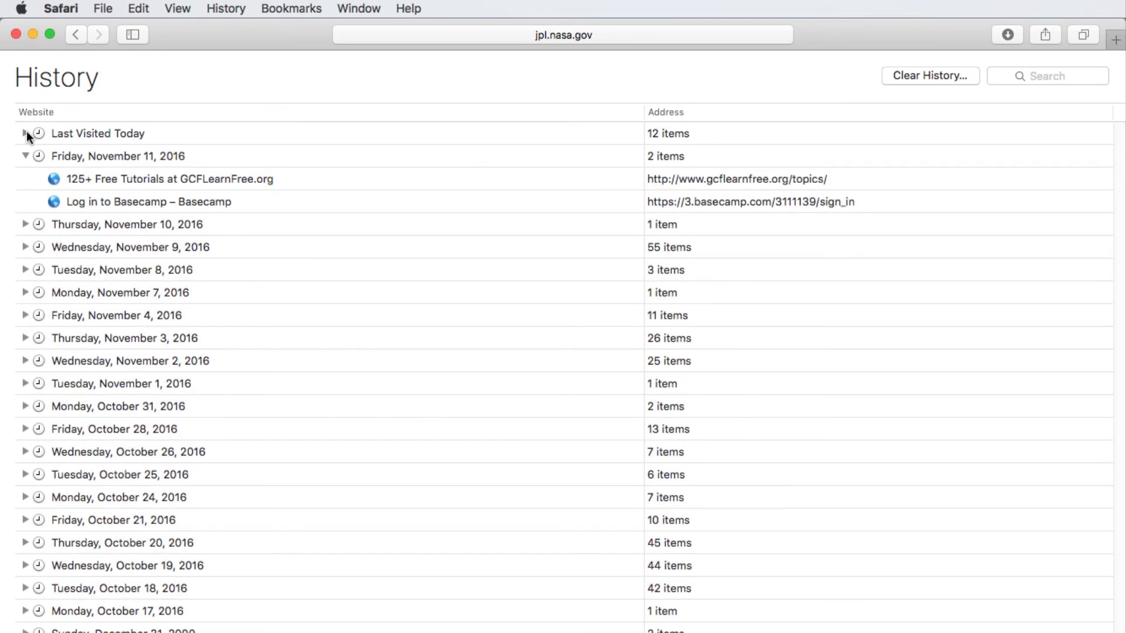
pyautogui.click(25, 247)
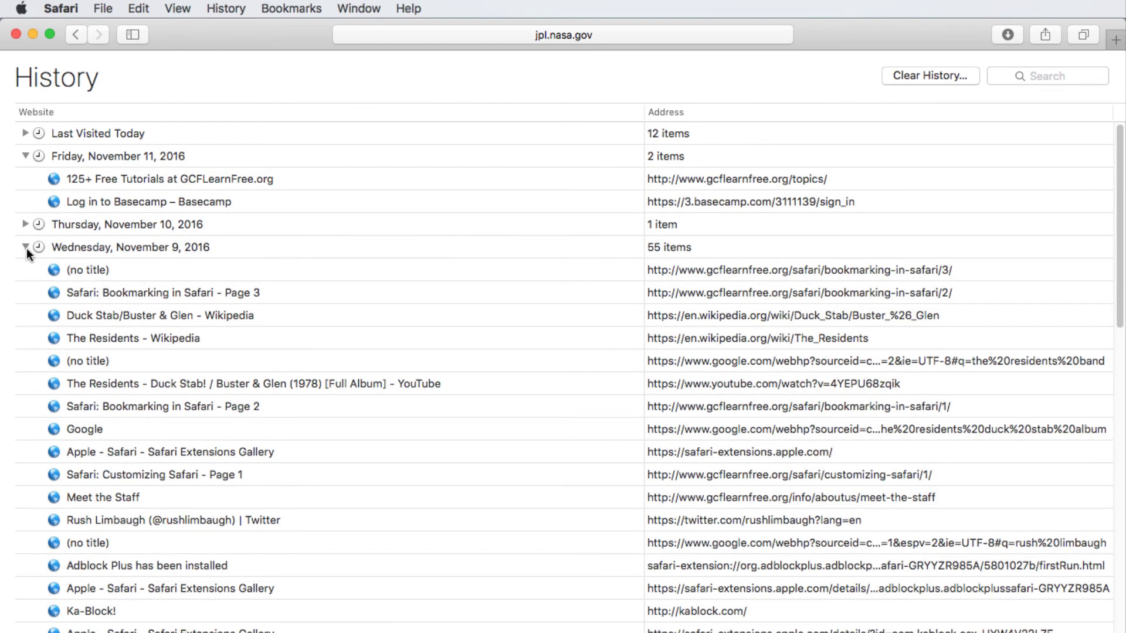
pyautogui.click(26, 133)
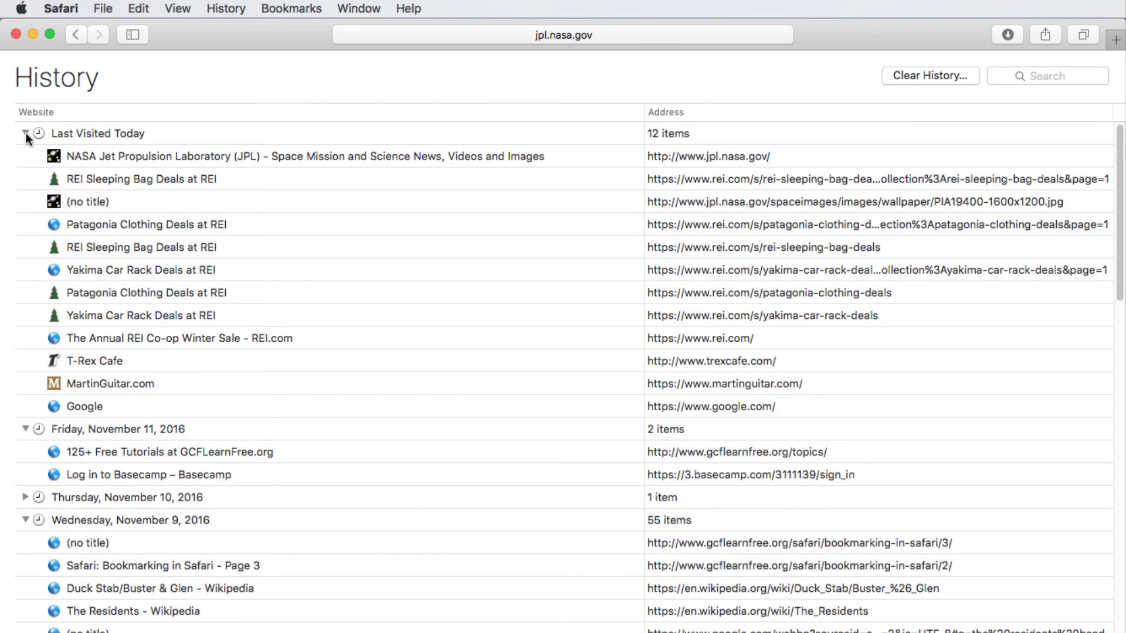
pyautogui.doubleClick(174, 382)
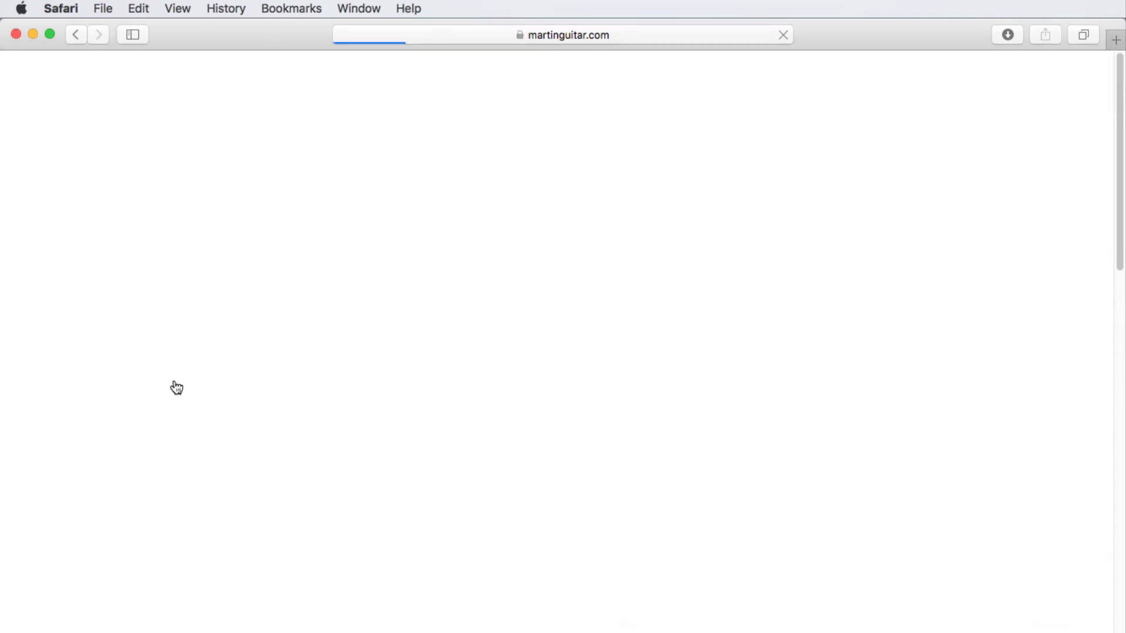